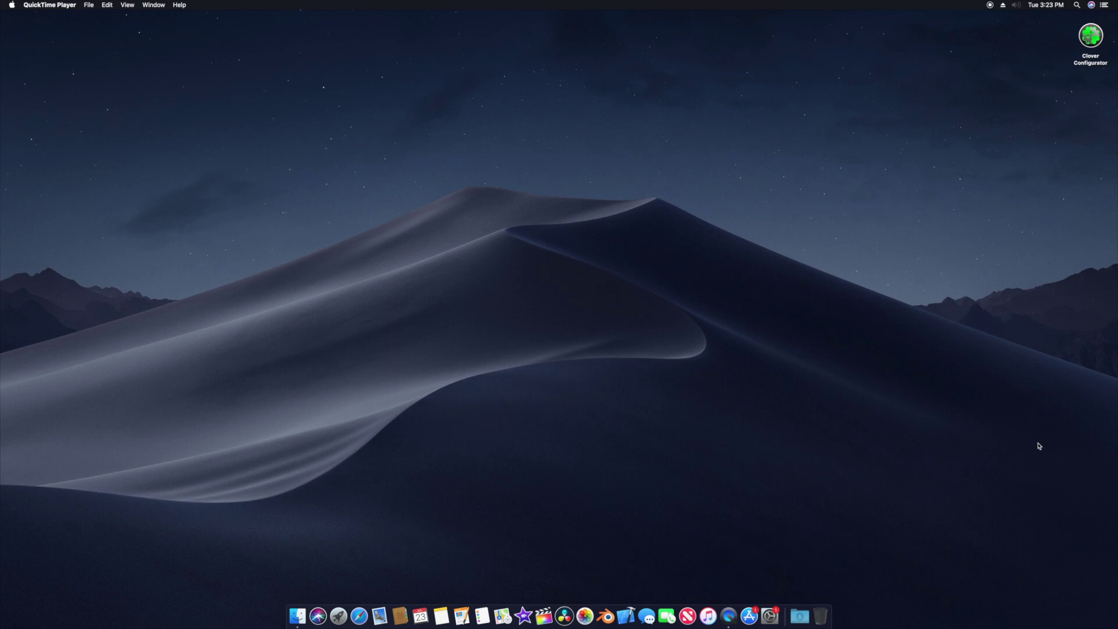
Step: Launch Clover Configurator, mount EFI partition disk0s1 with the admin password, and open it in Finder
{"action": "double_click", "coordinate": [1090, 37]}
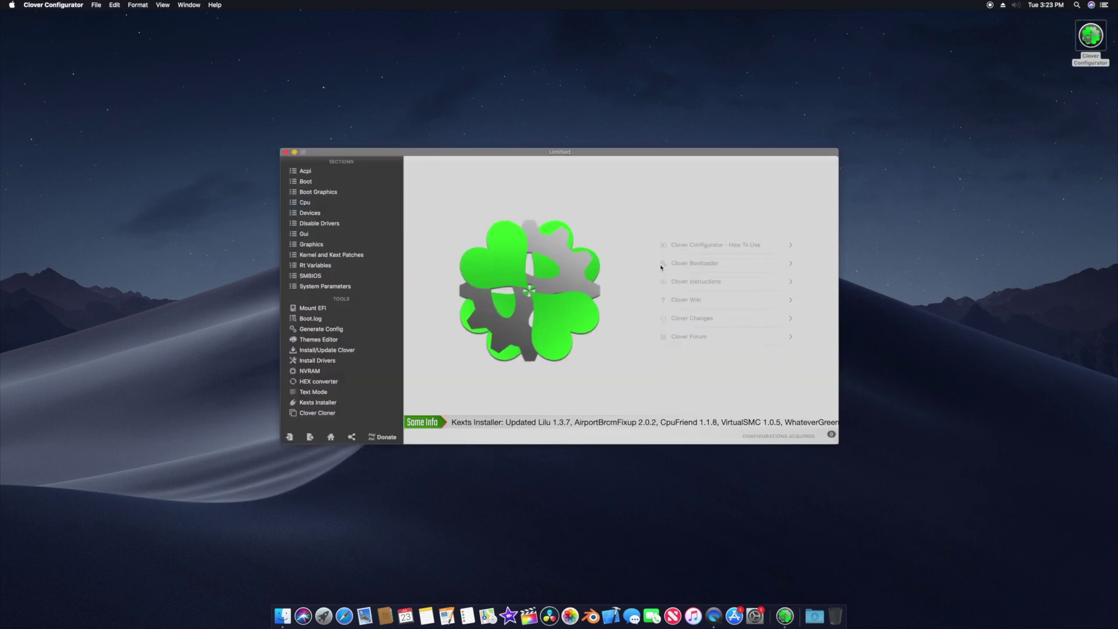
{"action": "left_click", "coordinate": [317, 310]}
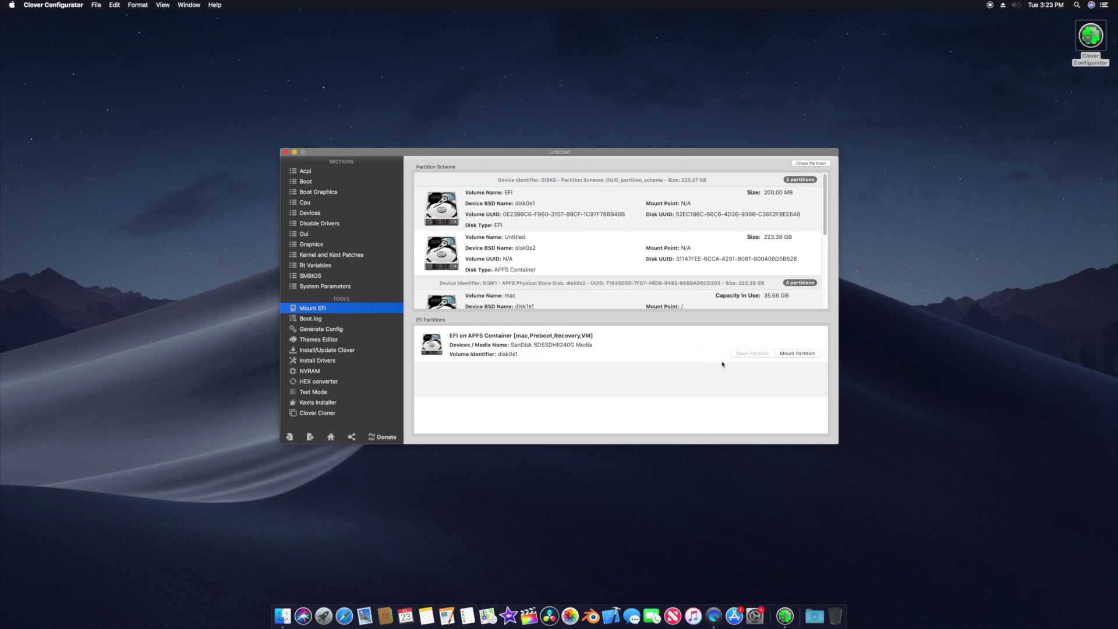
{"action": "left_click", "coordinate": [784, 356]}
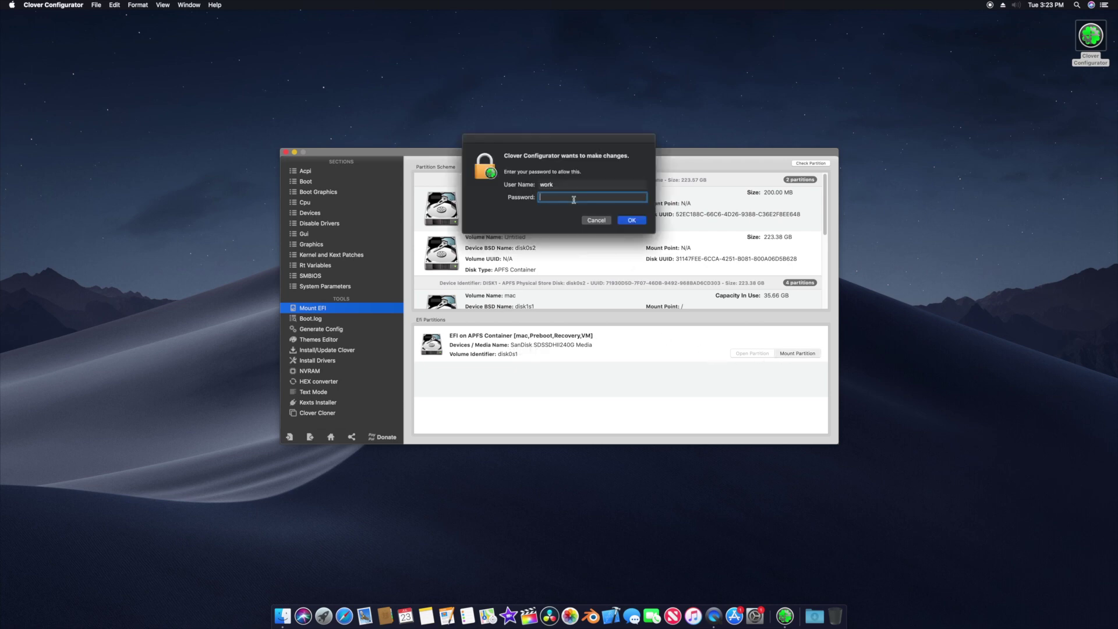
{"action": "type", "text": "******"}
{"action": "key", "text": "Return"}
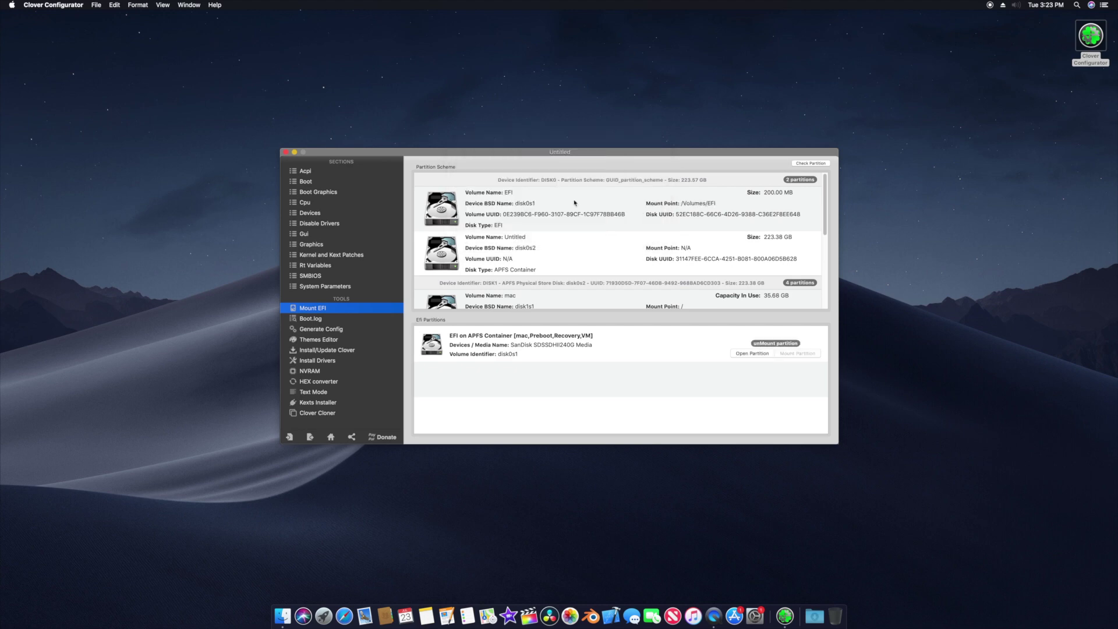
{"action": "left_click", "coordinate": [742, 354]}
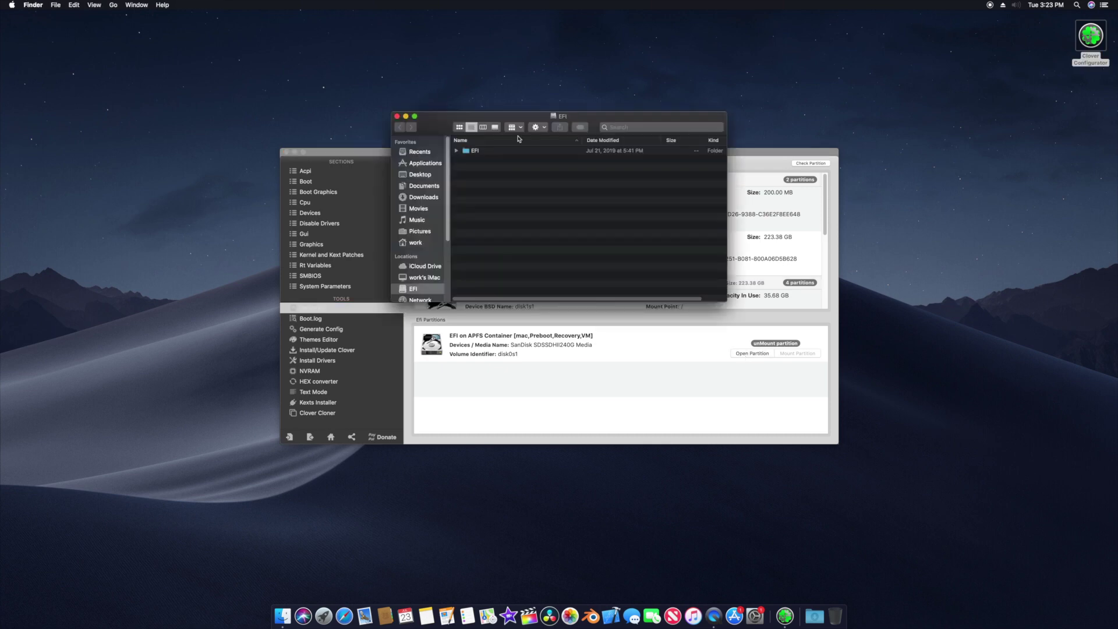
Step: Browse to EFI > CLOVER and open config.plist with Clover Configurator
{"action": "double_click", "coordinate": [484, 152]}
{"action": "double_click", "coordinate": [488, 169]}
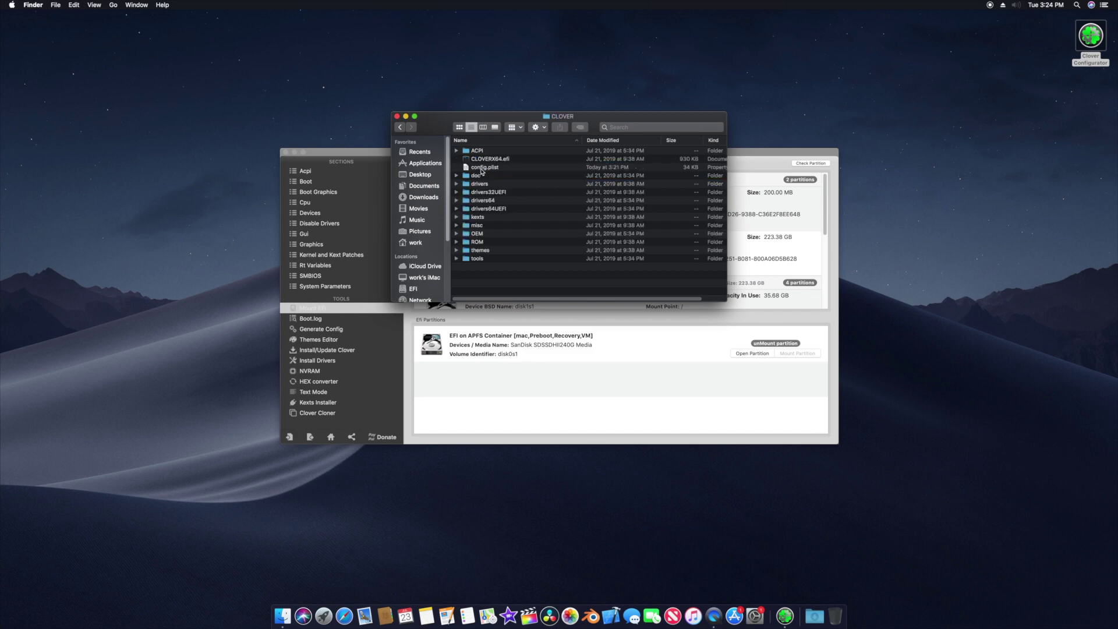
{"action": "left_click", "coordinate": [483, 169]}
{"action": "right_click", "coordinate": [486, 170]}
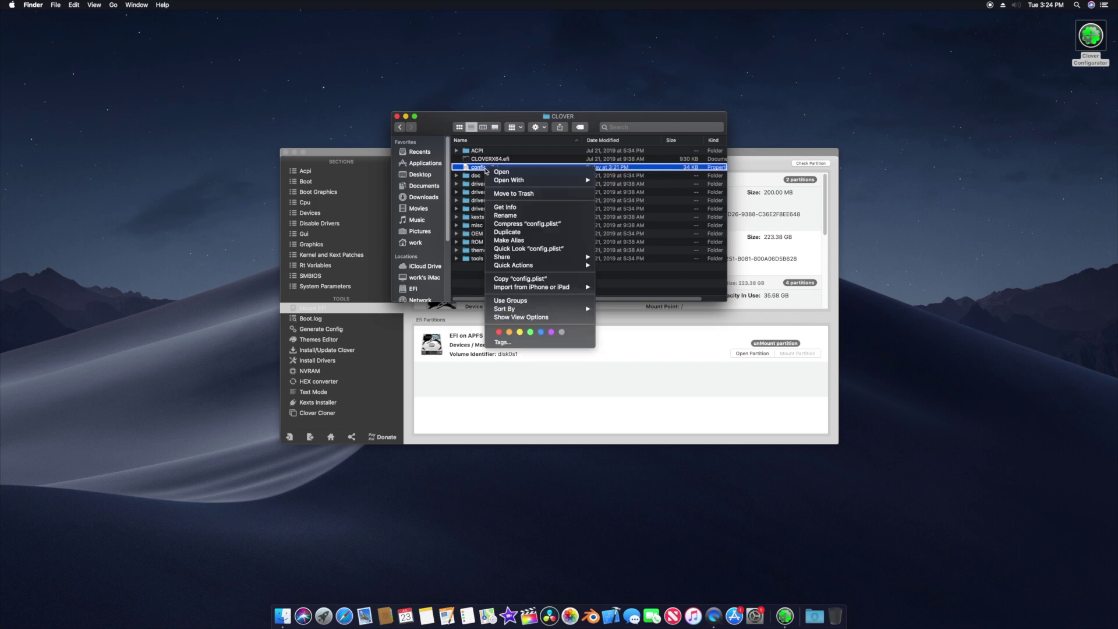
{"action": "mouse_move", "coordinate": [511, 182]}
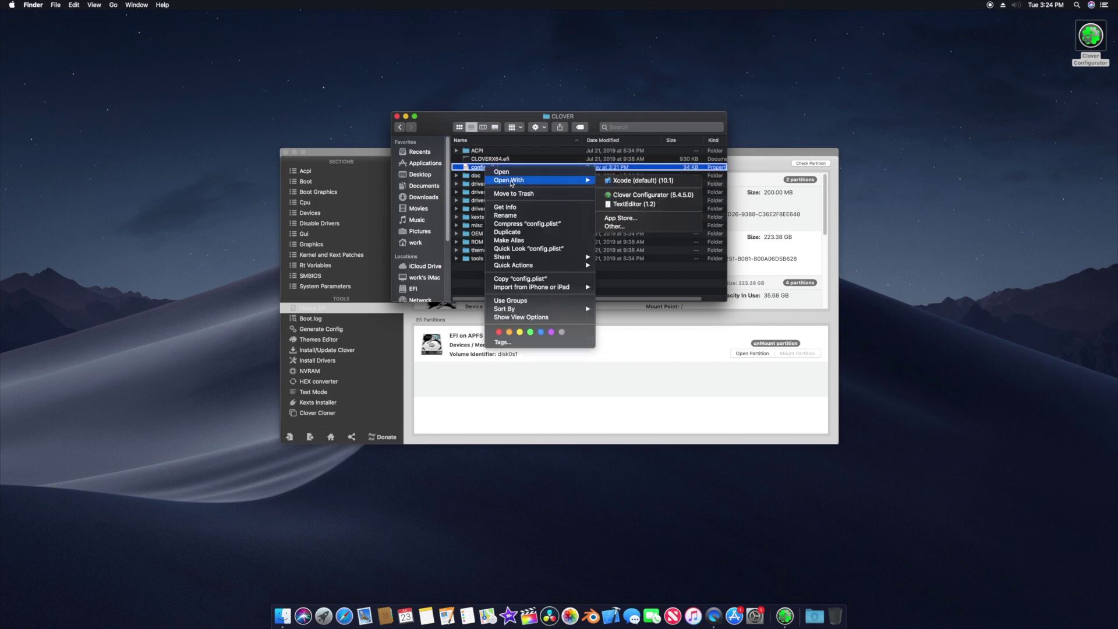
{"action": "left_click", "coordinate": [621, 196]}
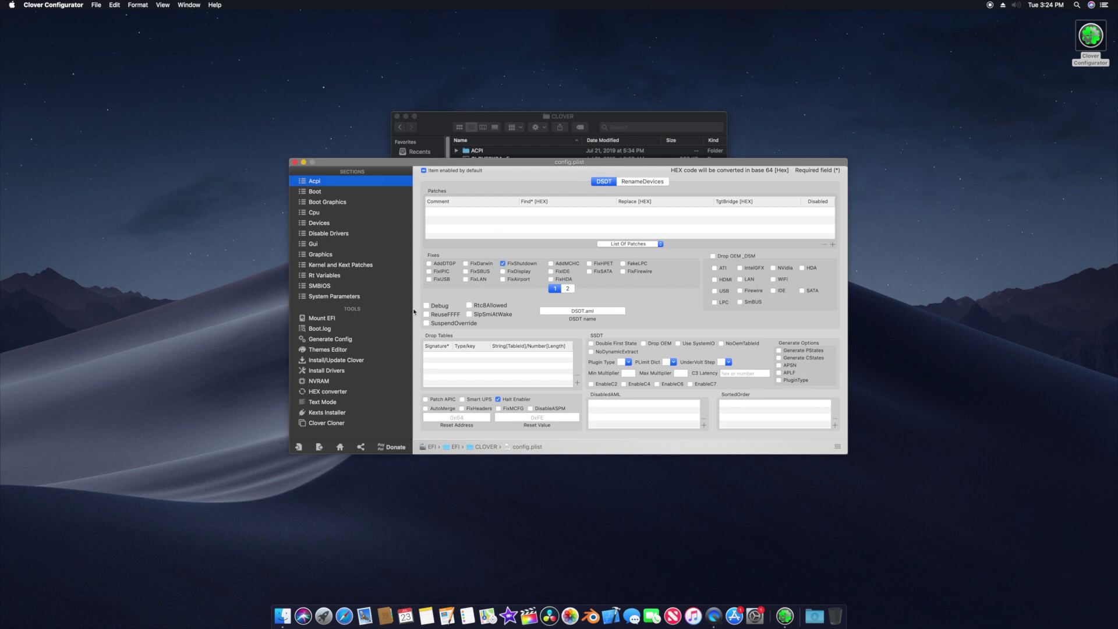
Step: Generate a new serial number in the SMBIOS section, refreshing the board serial too
{"action": "left_click", "coordinate": [320, 286]}
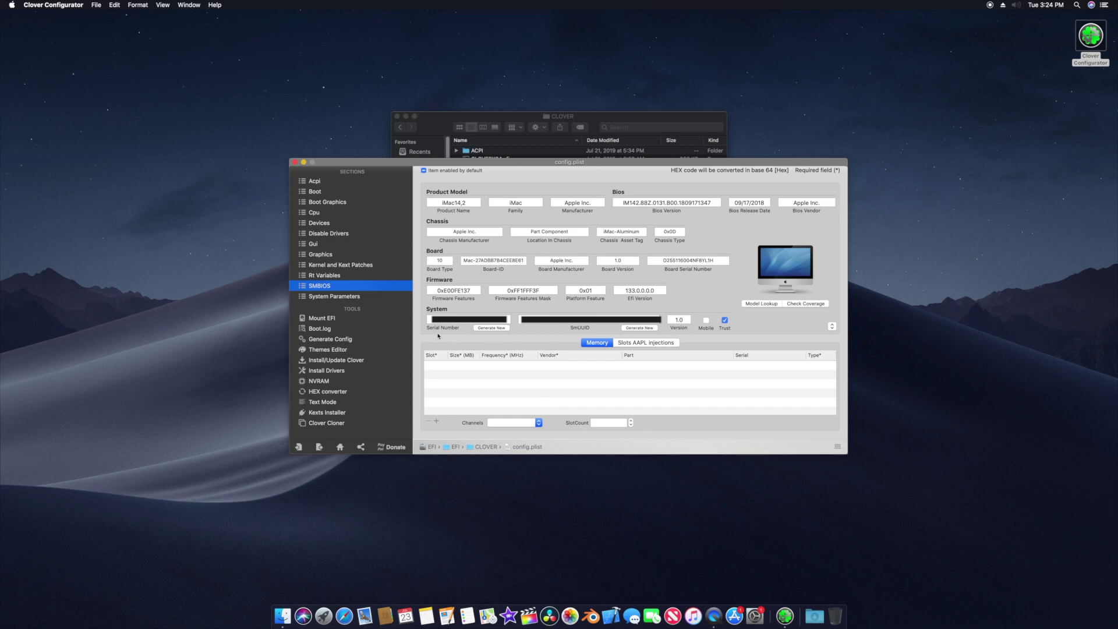
{"action": "left_click", "coordinate": [482, 328]}
{"action": "left_click", "coordinate": [334, 298]}
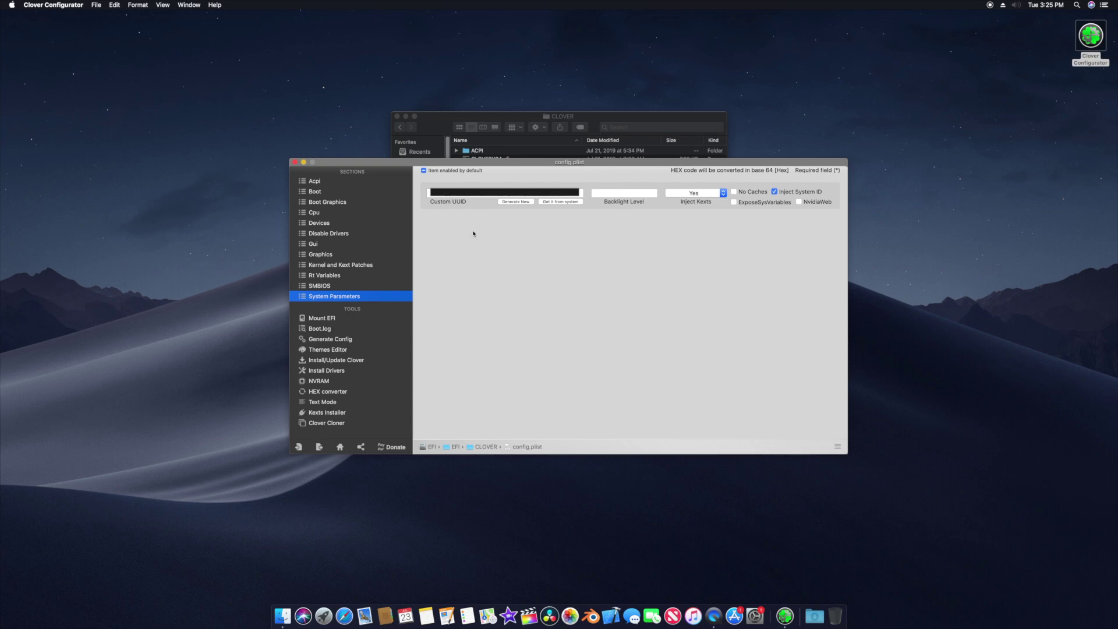
Step: Generate a new ROM value in Rt Variables and copy the new MLB from the info summary
{"action": "left_click", "coordinate": [335, 278]}
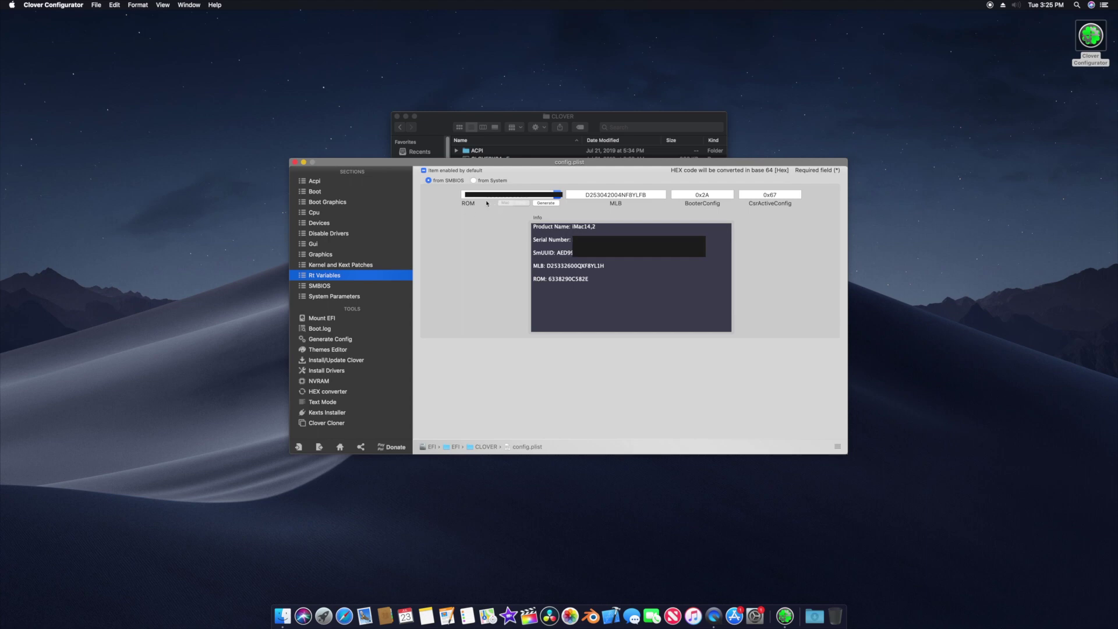
{"action": "left_click", "coordinate": [546, 203]}
{"action": "left_click_drag", "start_coordinate": [607, 266], "coordinate": [552, 265]}
{"action": "right_click", "coordinate": [551, 266]}
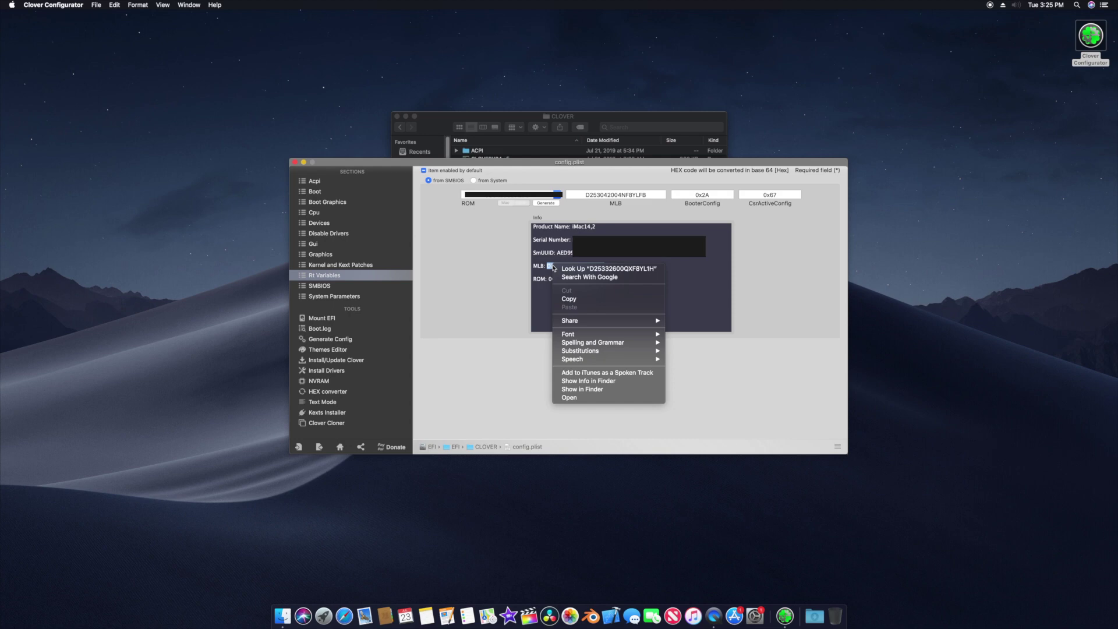
{"action": "left_click", "coordinate": [570, 299]}
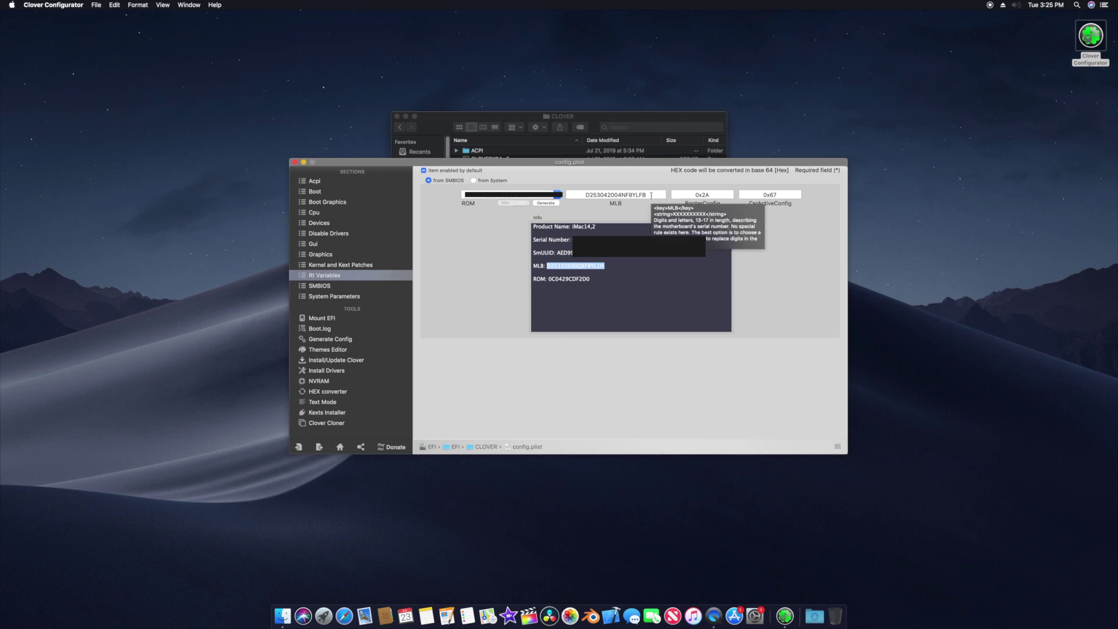
Step: Paste the new MLB value over the old one in the MLB field
{"action": "left_click_drag", "start_coordinate": [651, 195], "coordinate": [583, 196]}
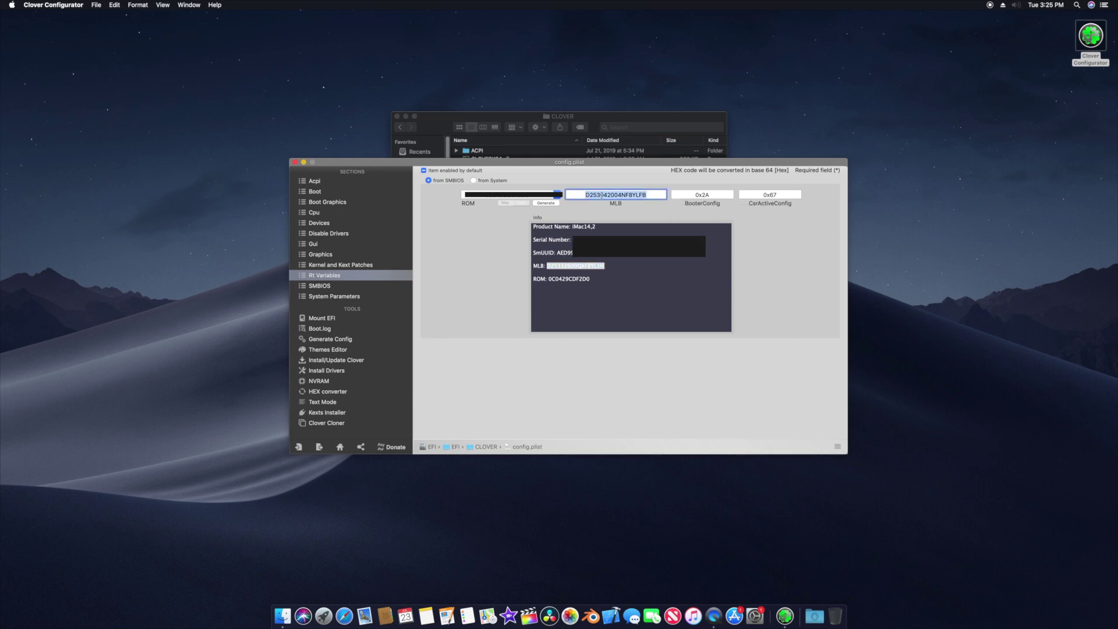
{"action": "right_click", "coordinate": [602, 196]}
{"action": "left_click", "coordinate": [621, 235]}
{"action": "left_click", "coordinate": [101, 8]}
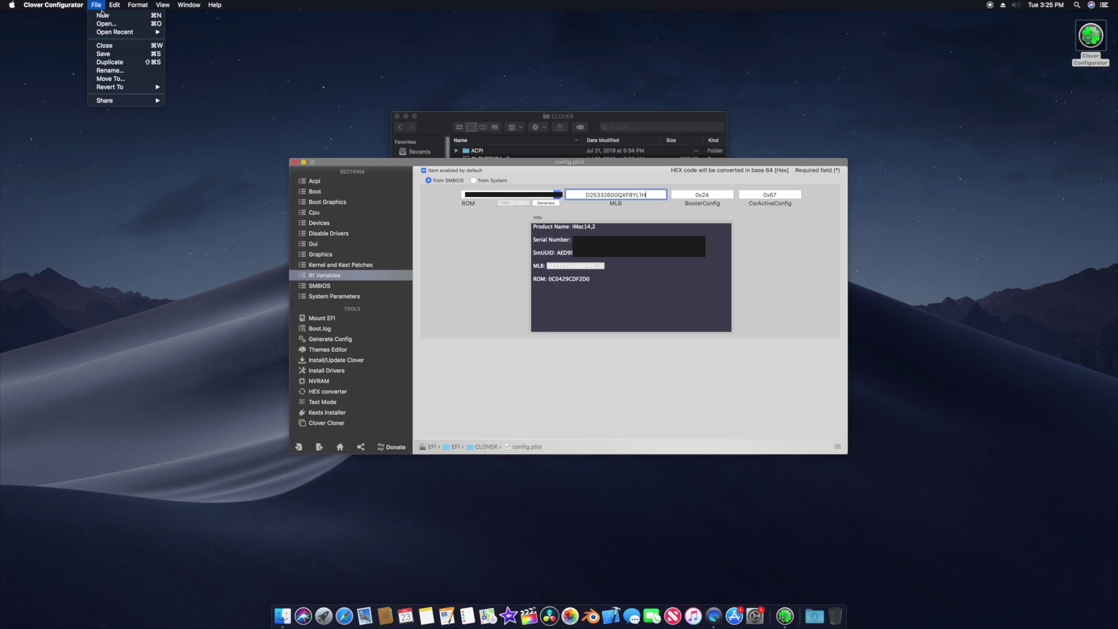
Step: Save config.plist, close it despite the version storage warning, and close the CLOVER window
{"action": "left_click", "coordinate": [110, 53]}
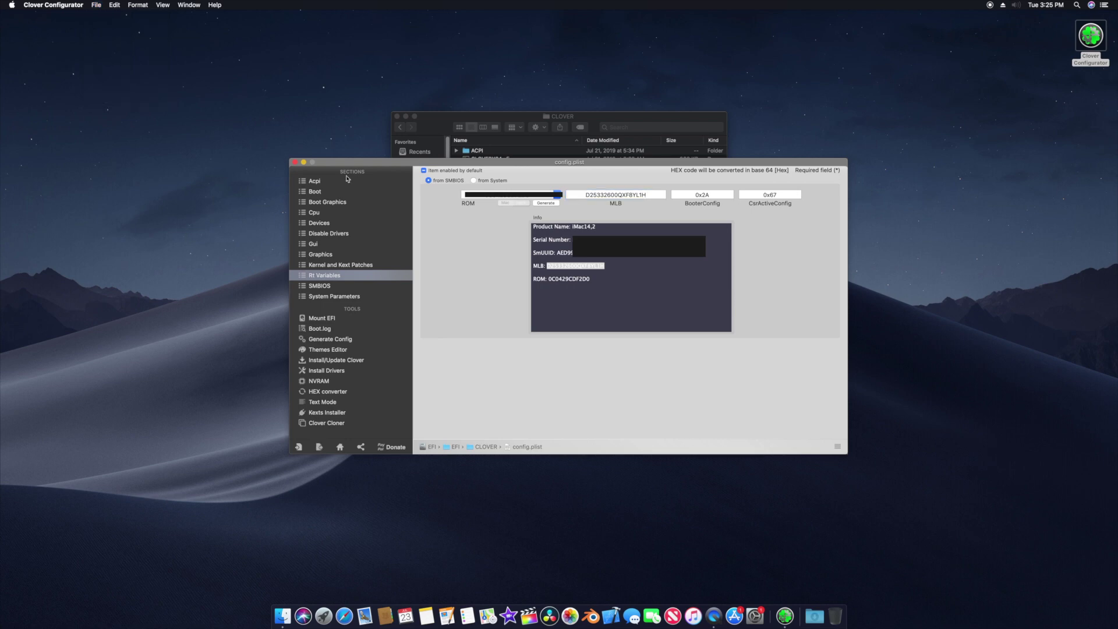
{"action": "left_click", "coordinate": [295, 163]}
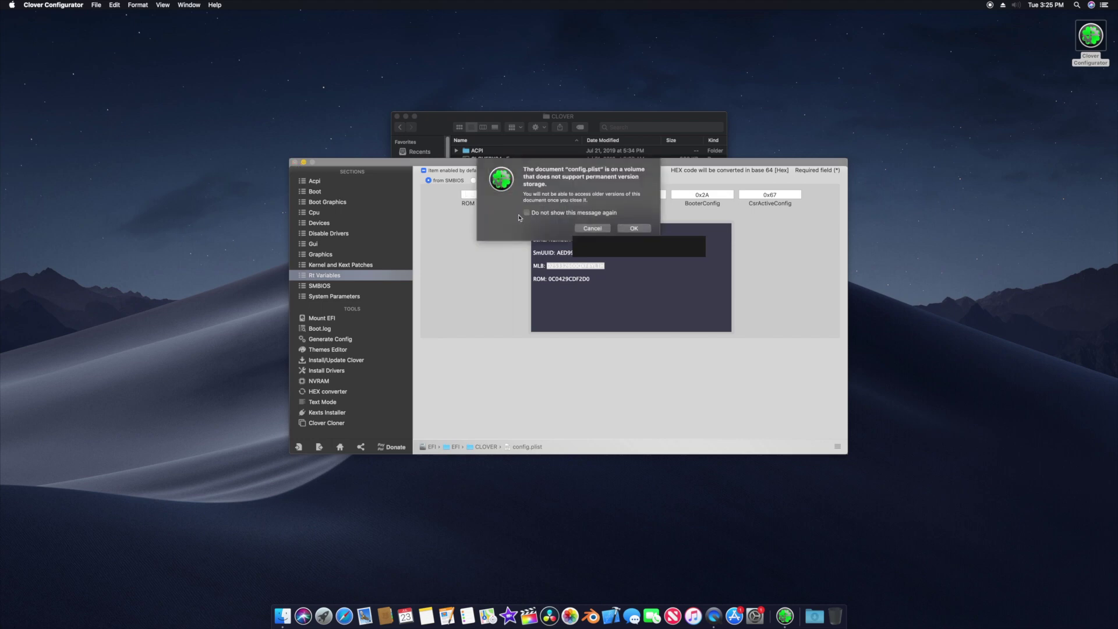
{"action": "left_click", "coordinate": [634, 231]}
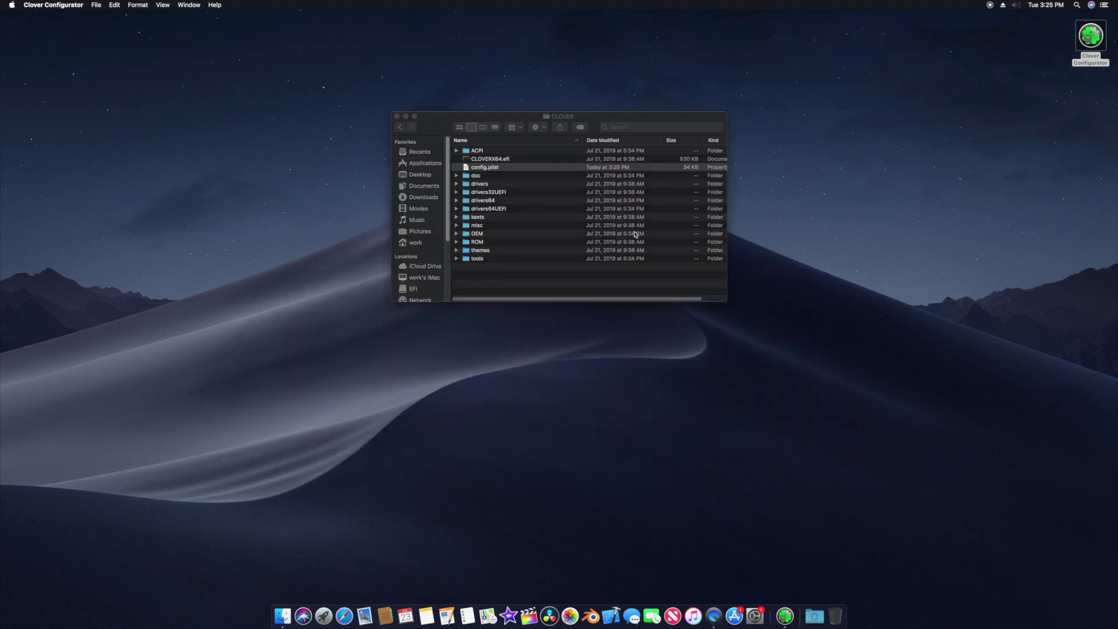
{"action": "left_click", "coordinate": [396, 117]}
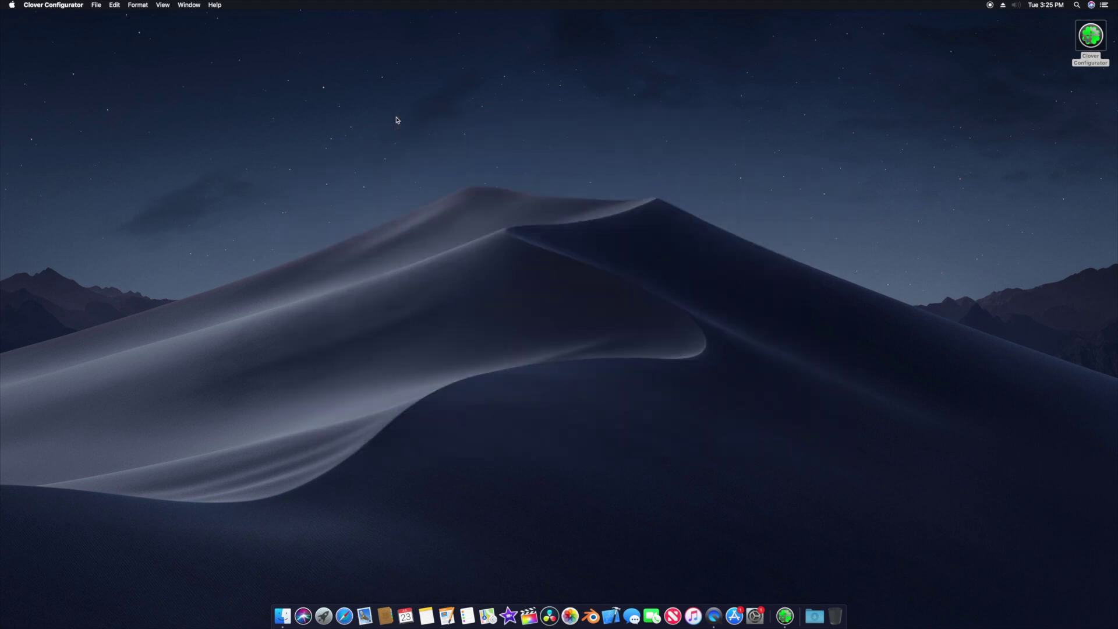
Step: Restart the Mac from the Apple menu, then launch the App Store
{"action": "left_click", "coordinate": [1090, 44]}
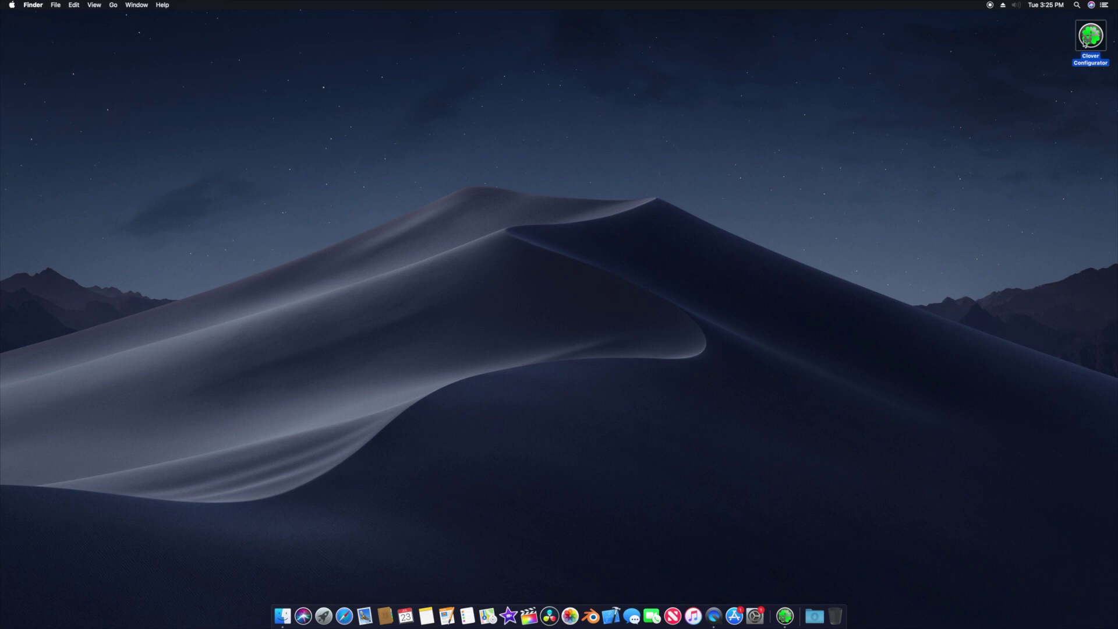
{"action": "left_click", "coordinate": [12, 5]}
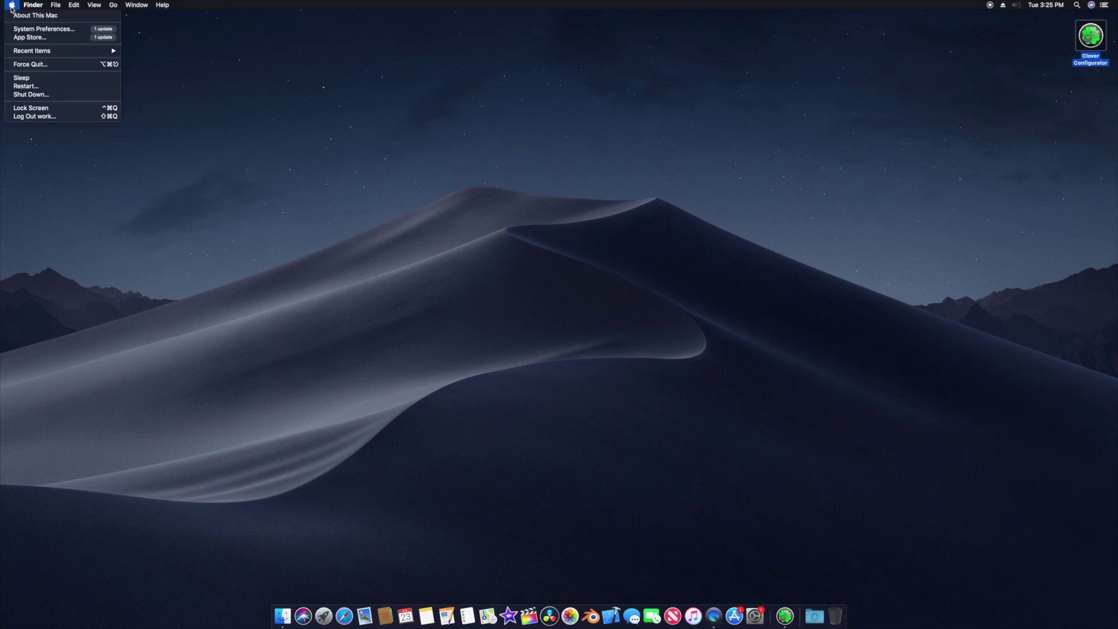
{"action": "left_click", "coordinate": [26, 88]}
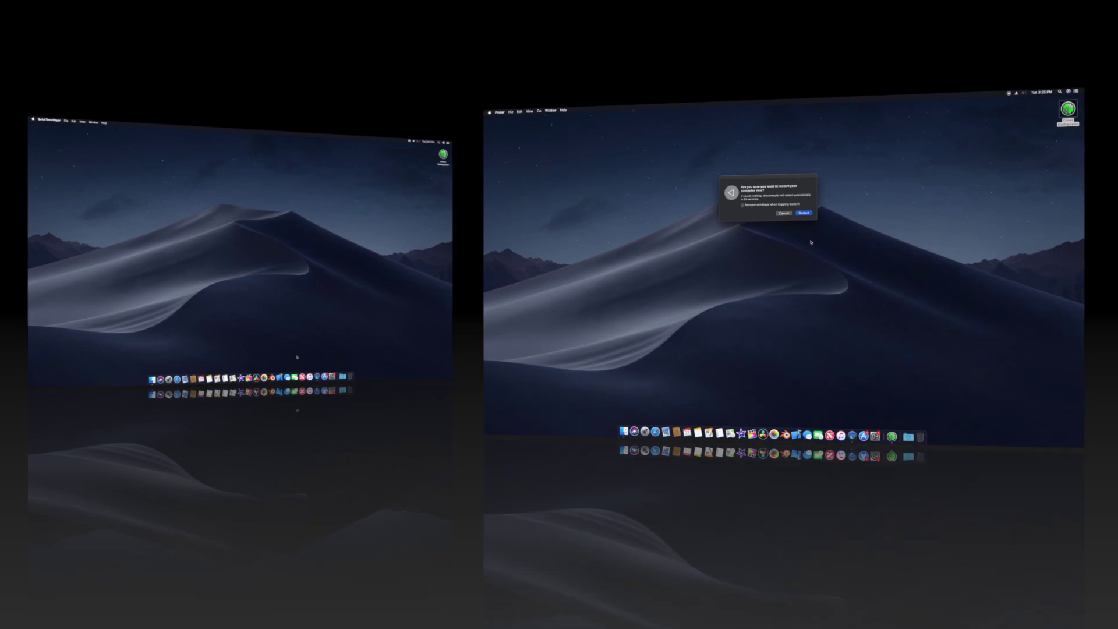
{"action": "left_click", "coordinate": [754, 593]}
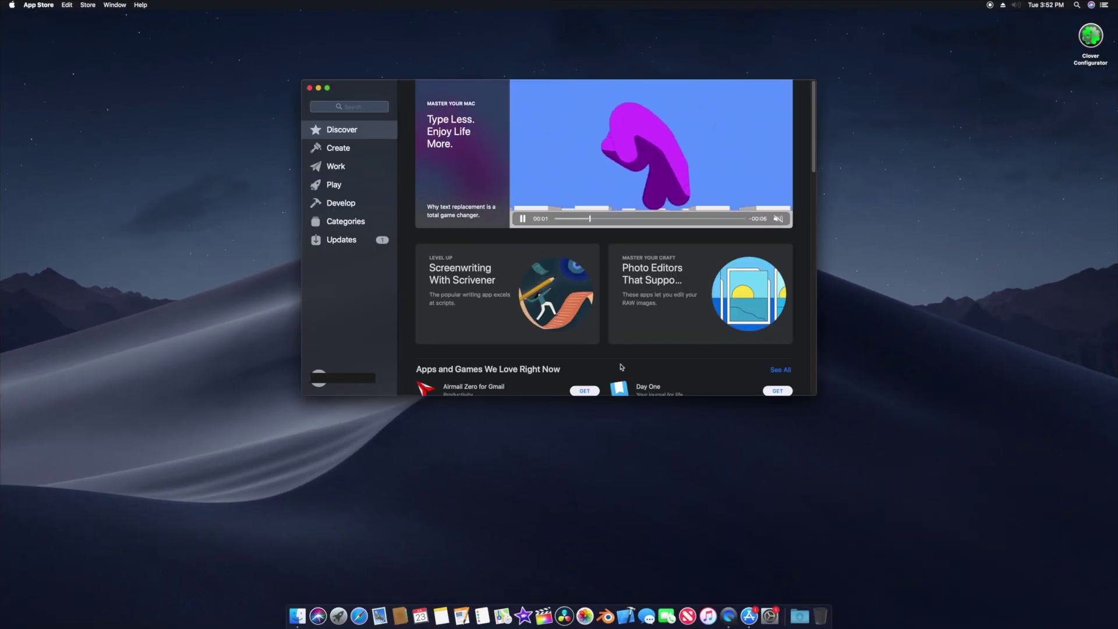
Step: Sign in to the App Store with the Apple ID password via Updates and the purchased apps page
{"action": "left_click", "coordinate": [358, 247]}
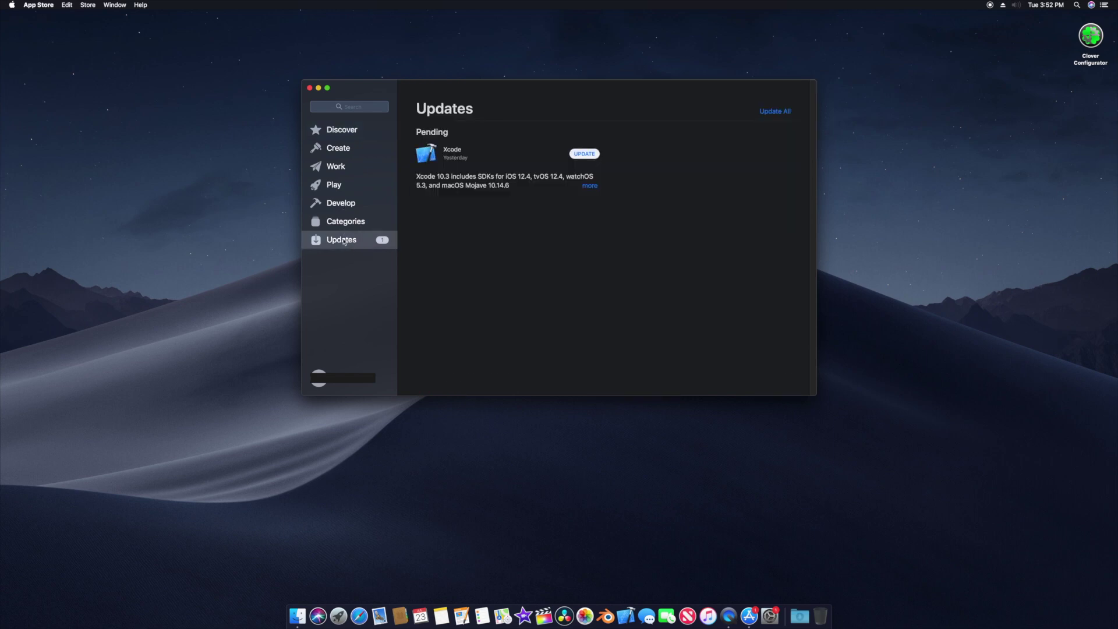
{"action": "left_click", "coordinate": [345, 380]}
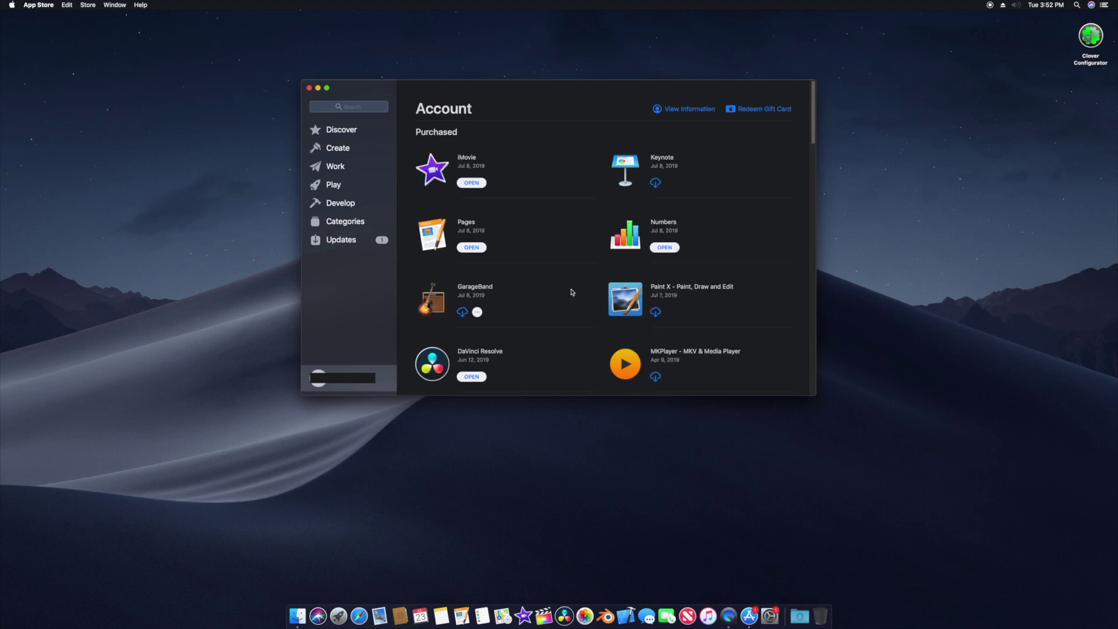
{"action": "scroll", "coordinate": [569, 341], "scroll_direction": "down", "scroll_amount": 2}
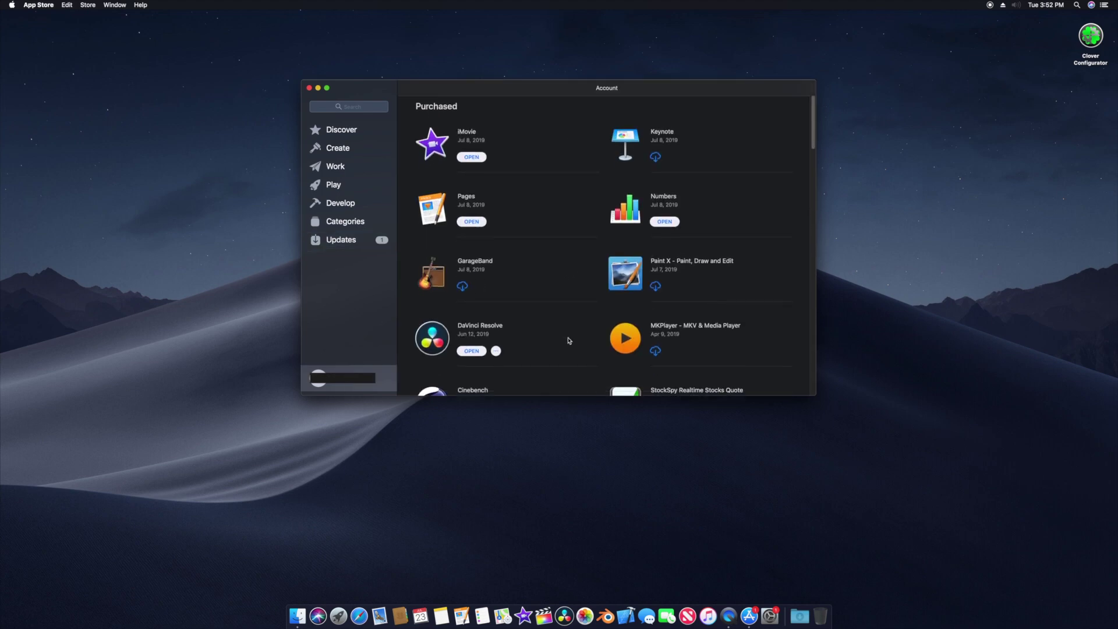
{"action": "scroll", "coordinate": [569, 341], "scroll_direction": "down", "scroll_amount": 1}
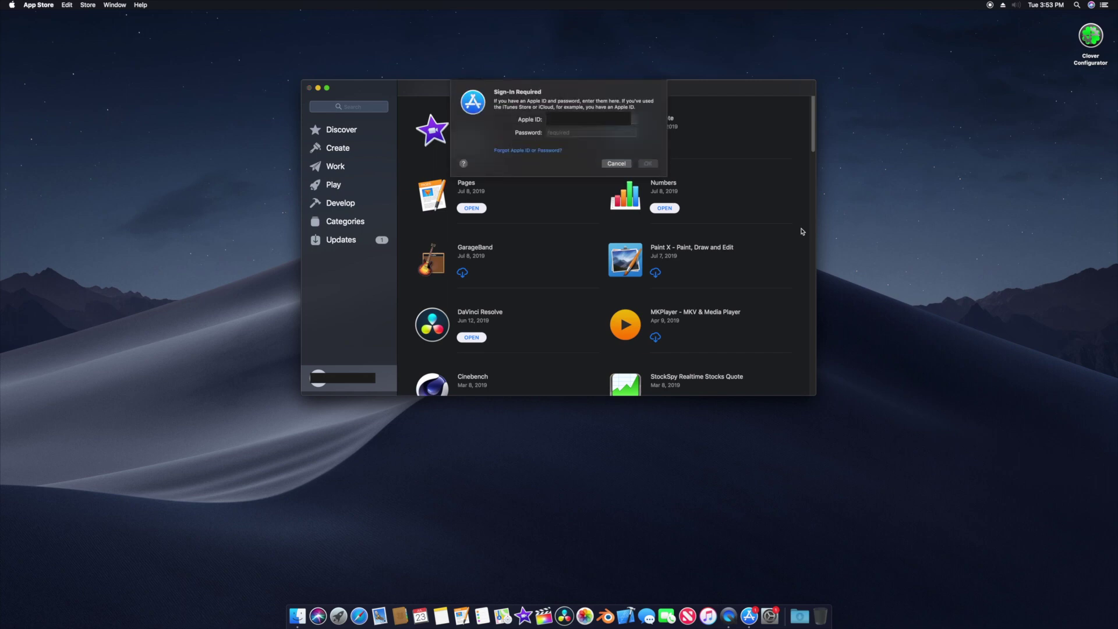
{"action": "type", "text": "••••••••"}
{"action": "left_click", "coordinate": [653, 166]}
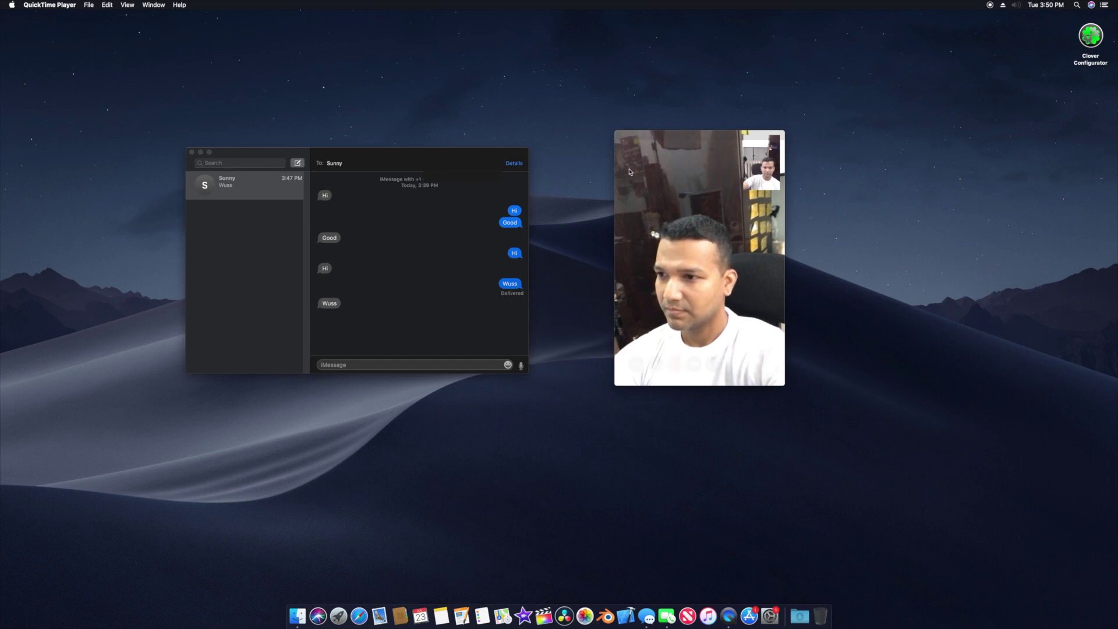
Step: Send 'hola' in the ongoing iMessage conversation and confirm it is delivered
{"action": "mouse_move", "coordinate": [701, 149]}
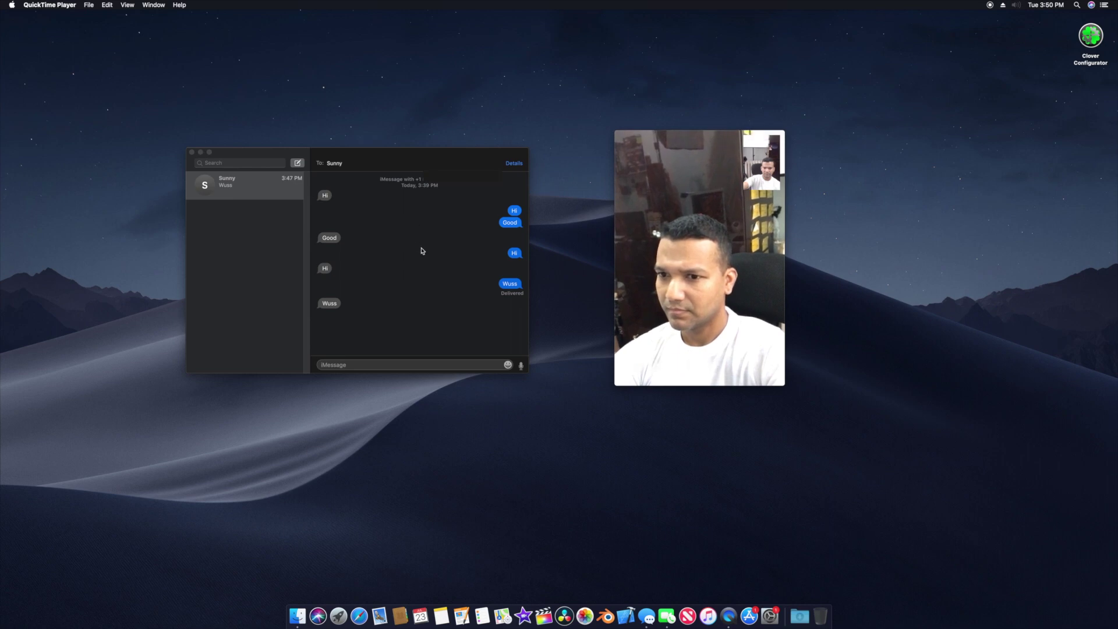
{"action": "left_click", "coordinate": [393, 365]}
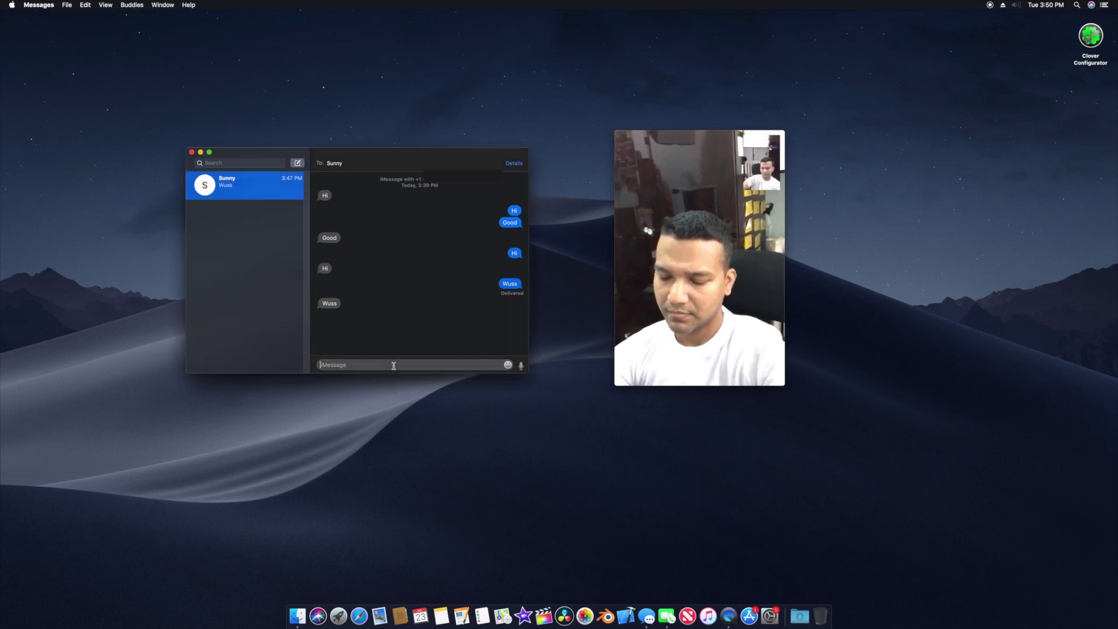
{"action": "type", "text": "hola"}
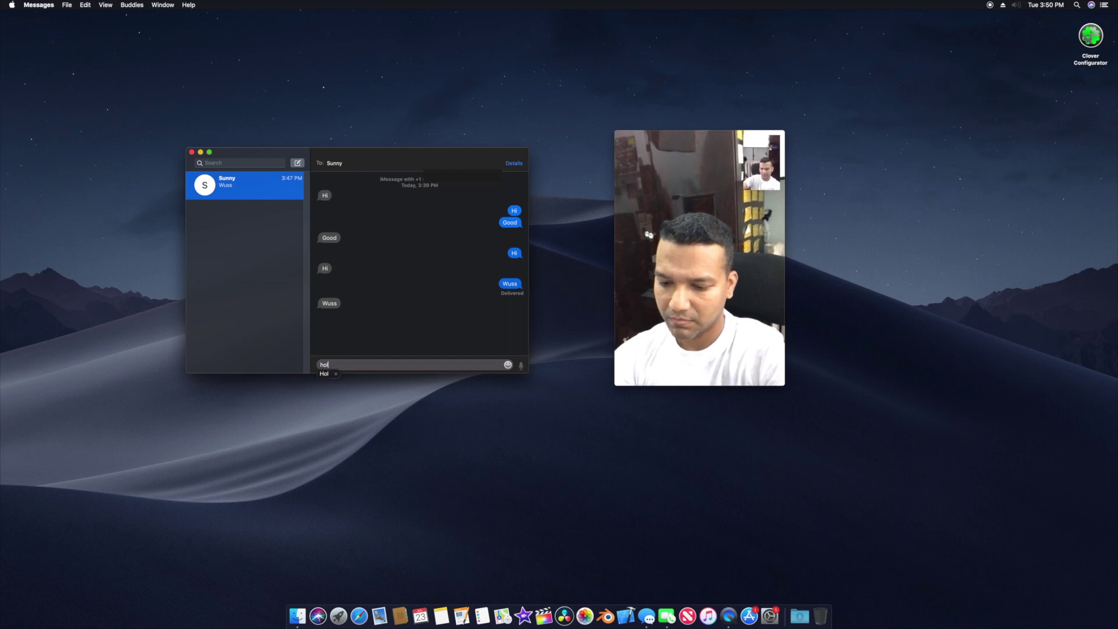
{"action": "key", "text": "Return"}
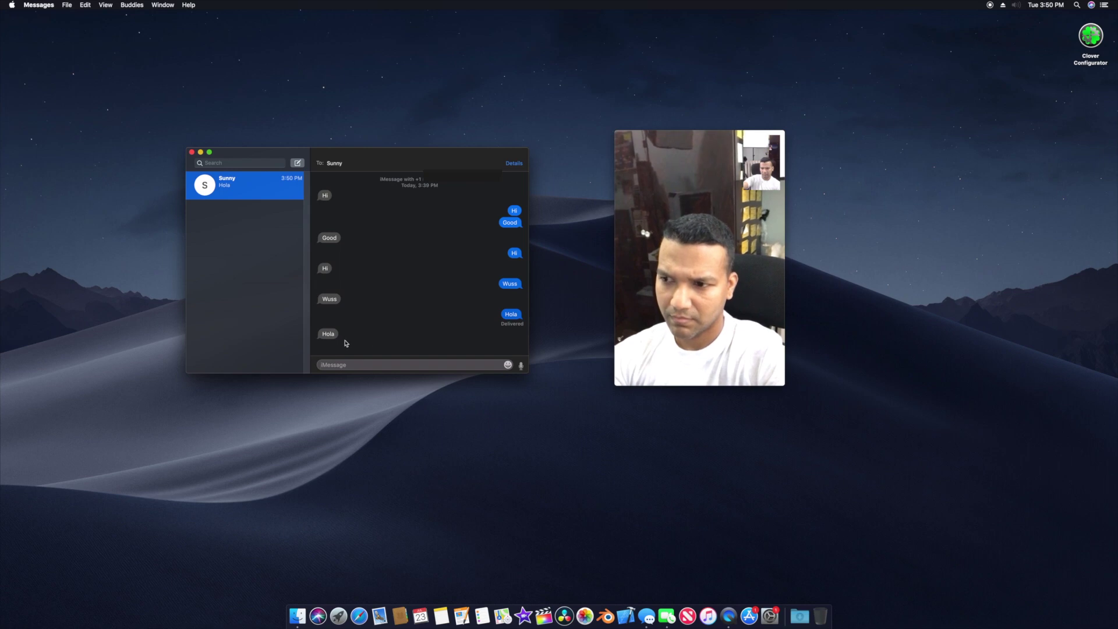
{"action": "mouse_move", "coordinate": [709, 186]}
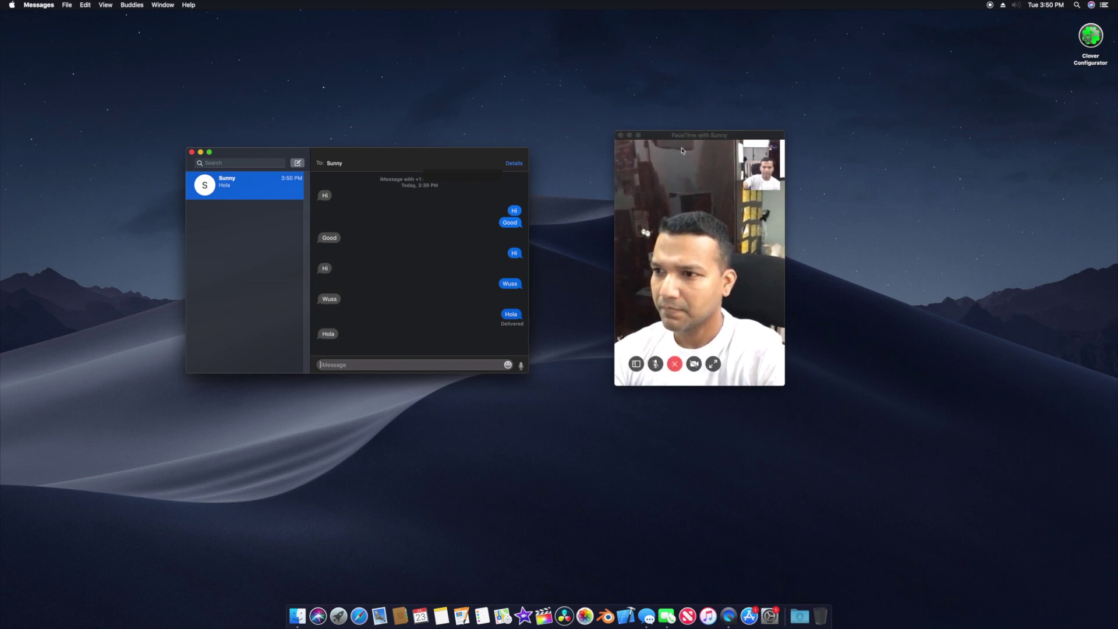
Step: End the FaceTime call, call the recent contact back and hang up, then accept their incoming video call
{"action": "left_click", "coordinate": [675, 364]}
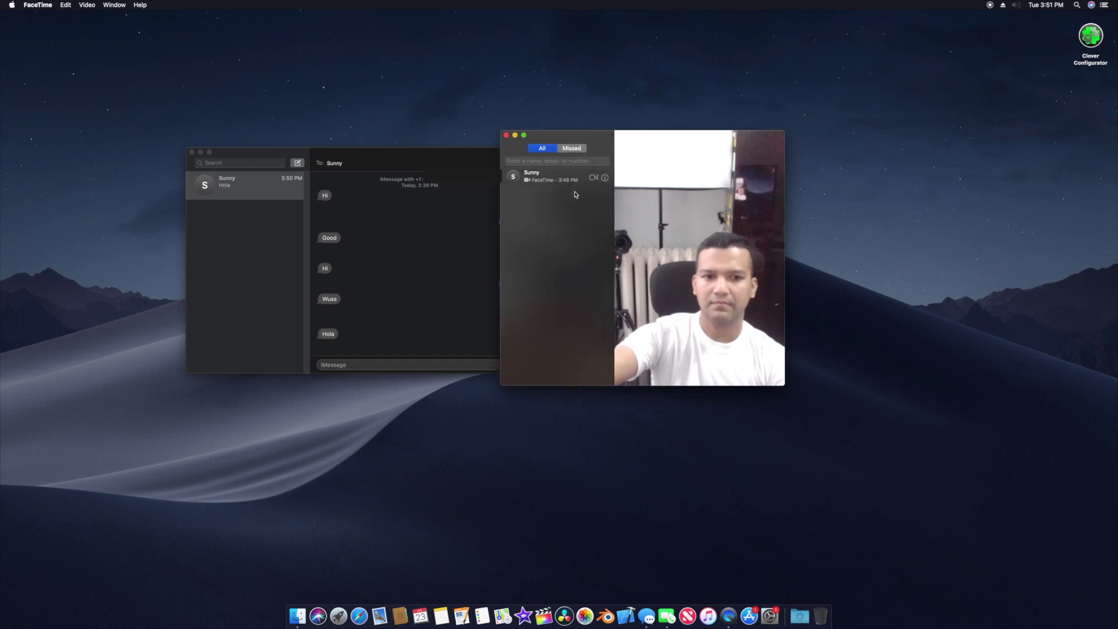
{"action": "left_click", "coordinate": [554, 186]}
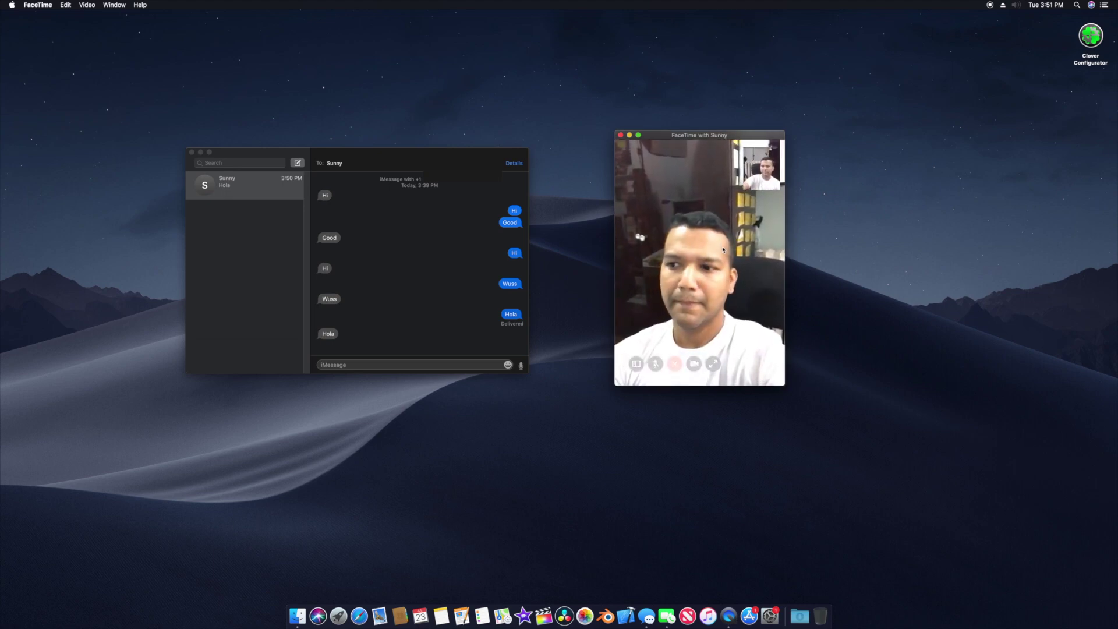
{"action": "left_click", "coordinate": [676, 368]}
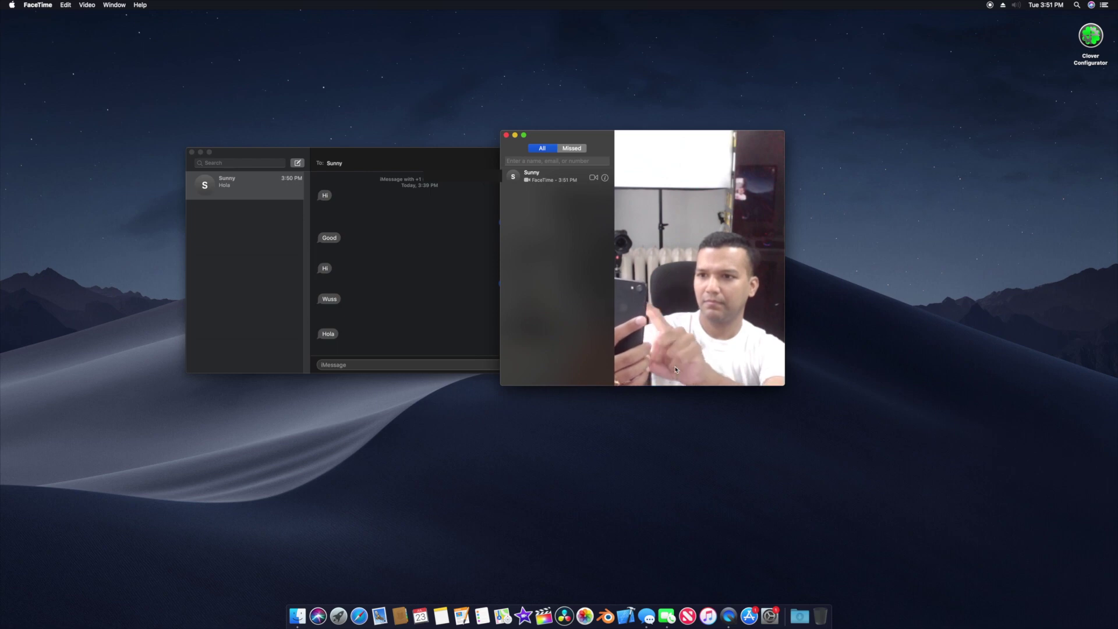
{"action": "key", "text": "super+w"}
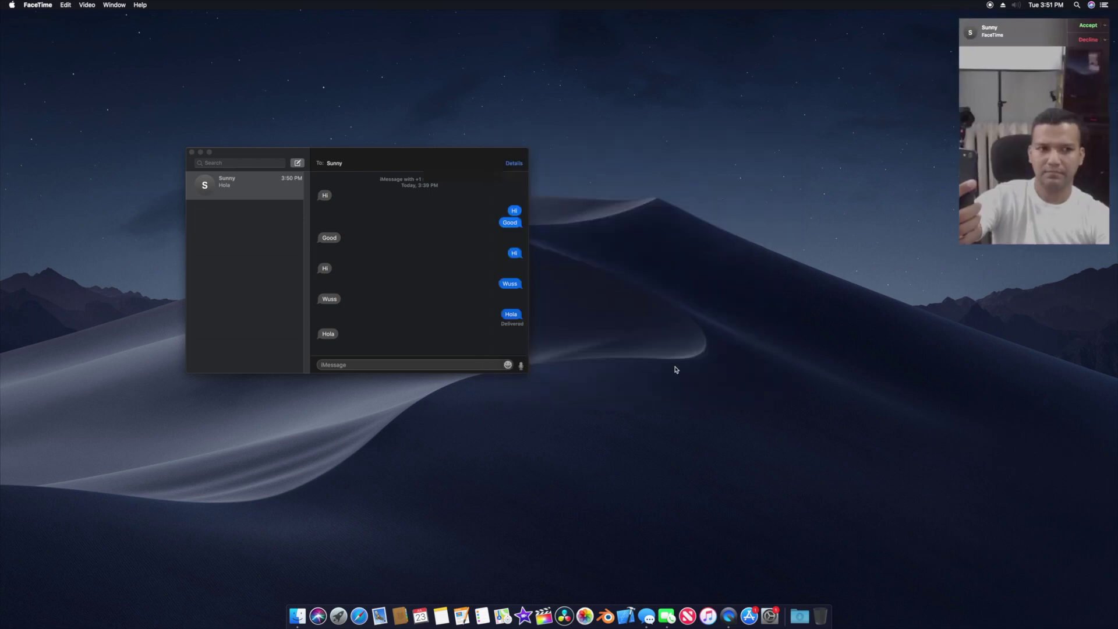
{"action": "left_click", "coordinate": [1090, 26]}
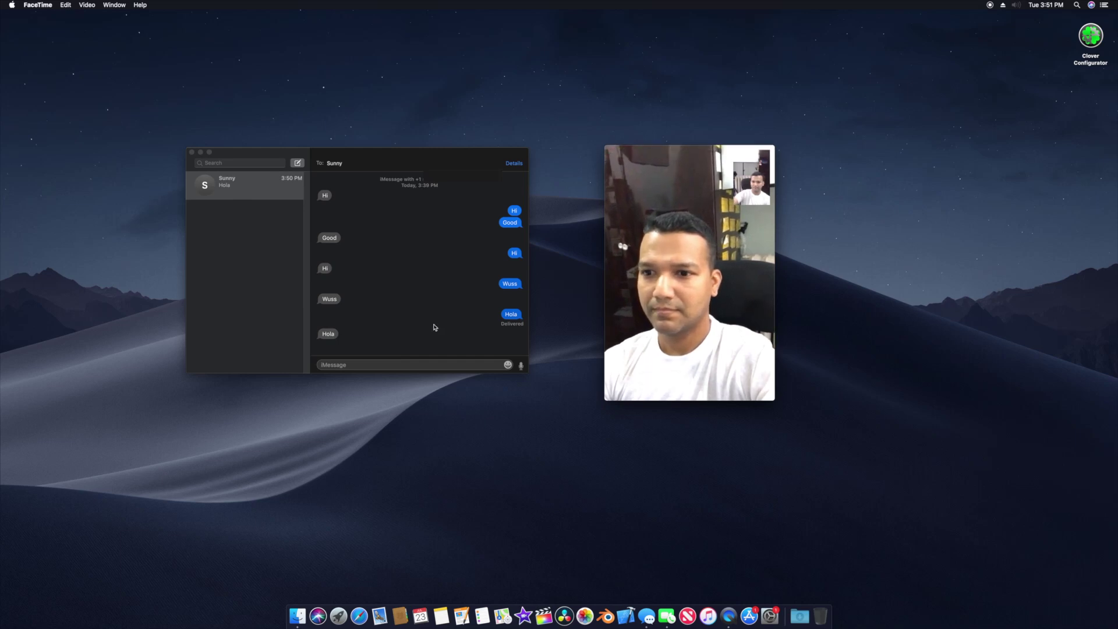
{"action": "left_click", "coordinate": [407, 365]}
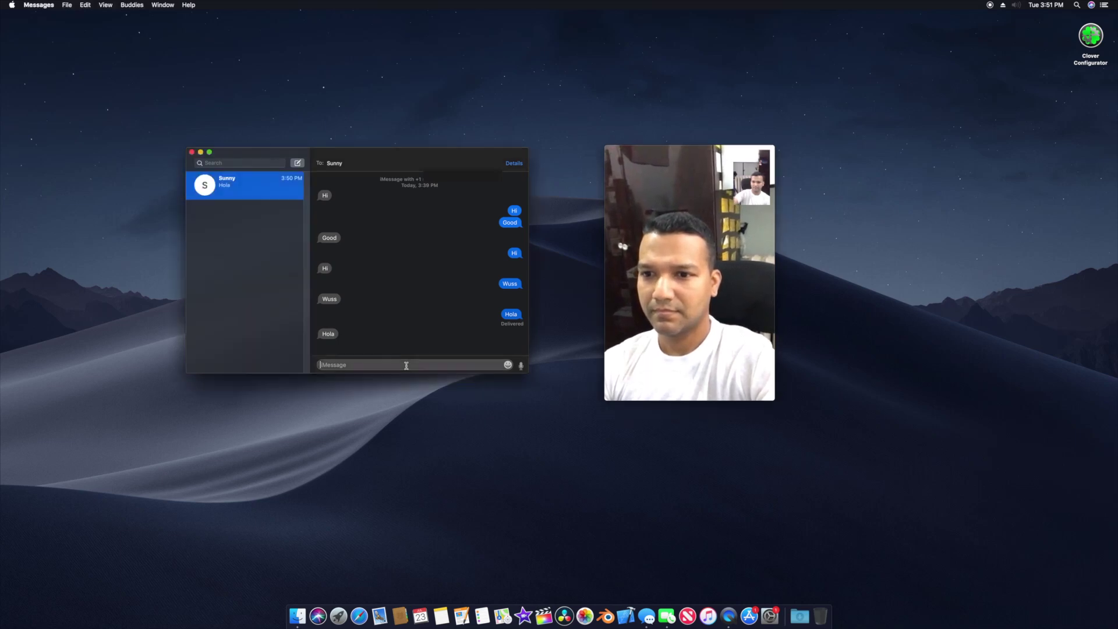